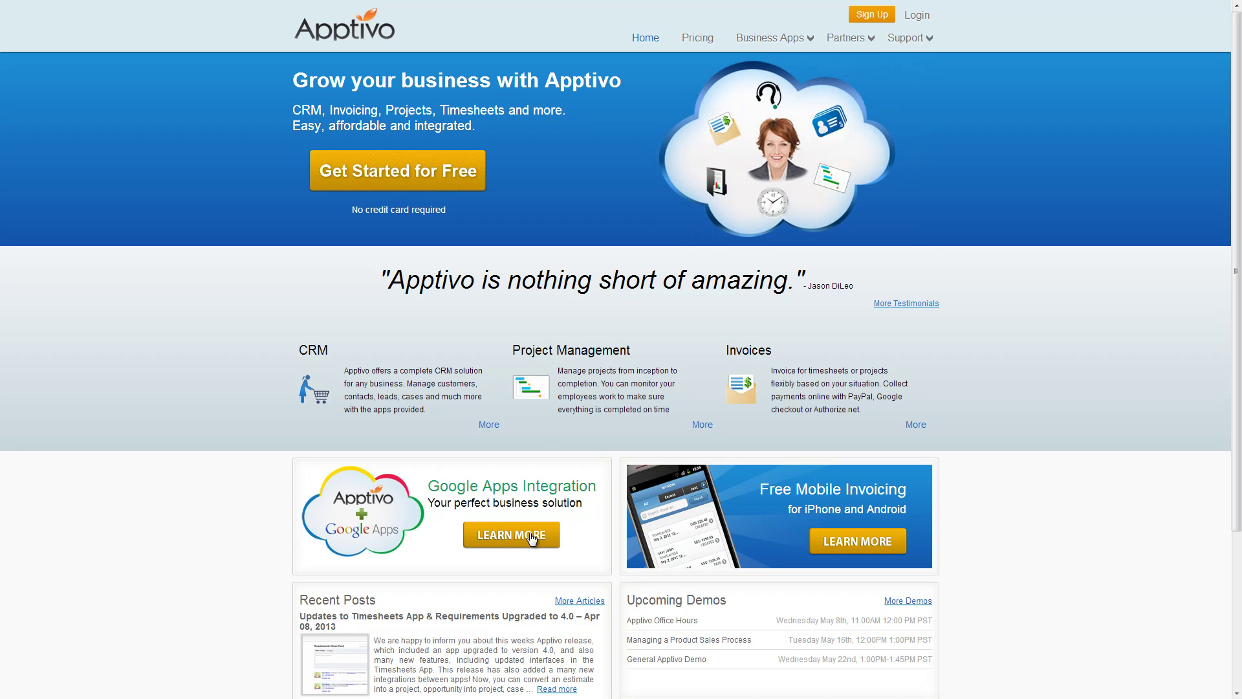
Open Apptivo's Google Apps integration page from the LEARN MORE link
left_click(531, 536)
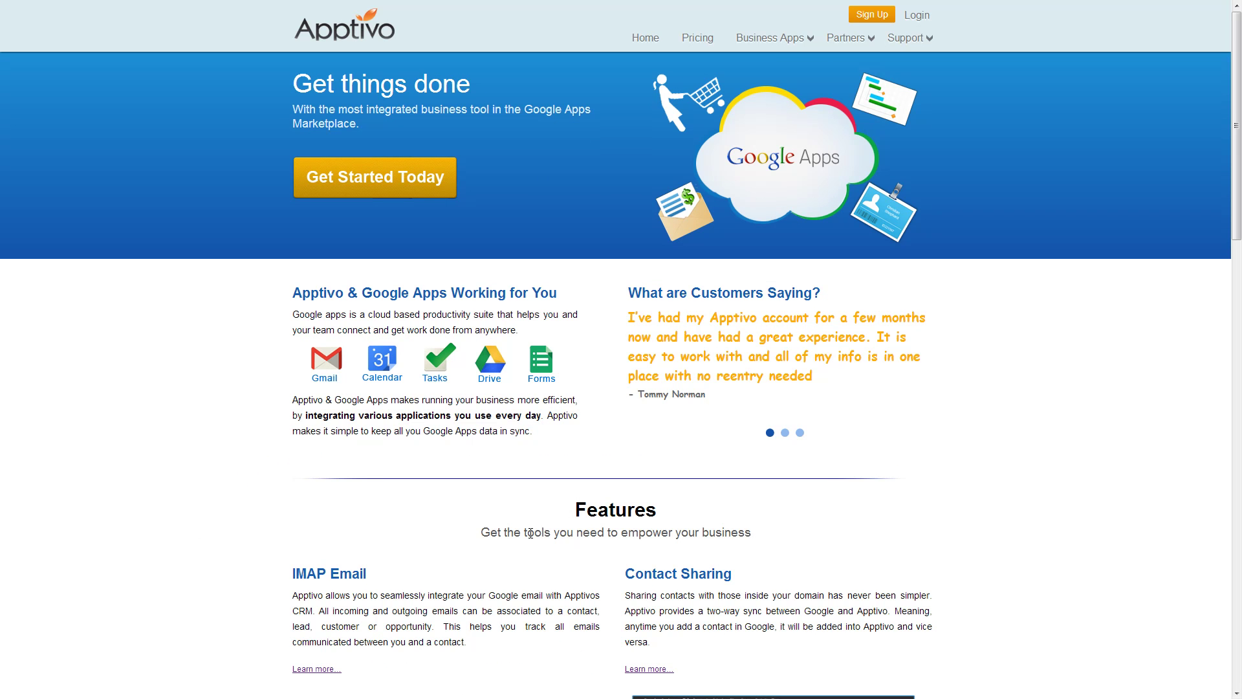
Scroll down the integration page to the 'Choose one…or both' section with the Contact Sharing option
scroll(530, 533, "down", 10)
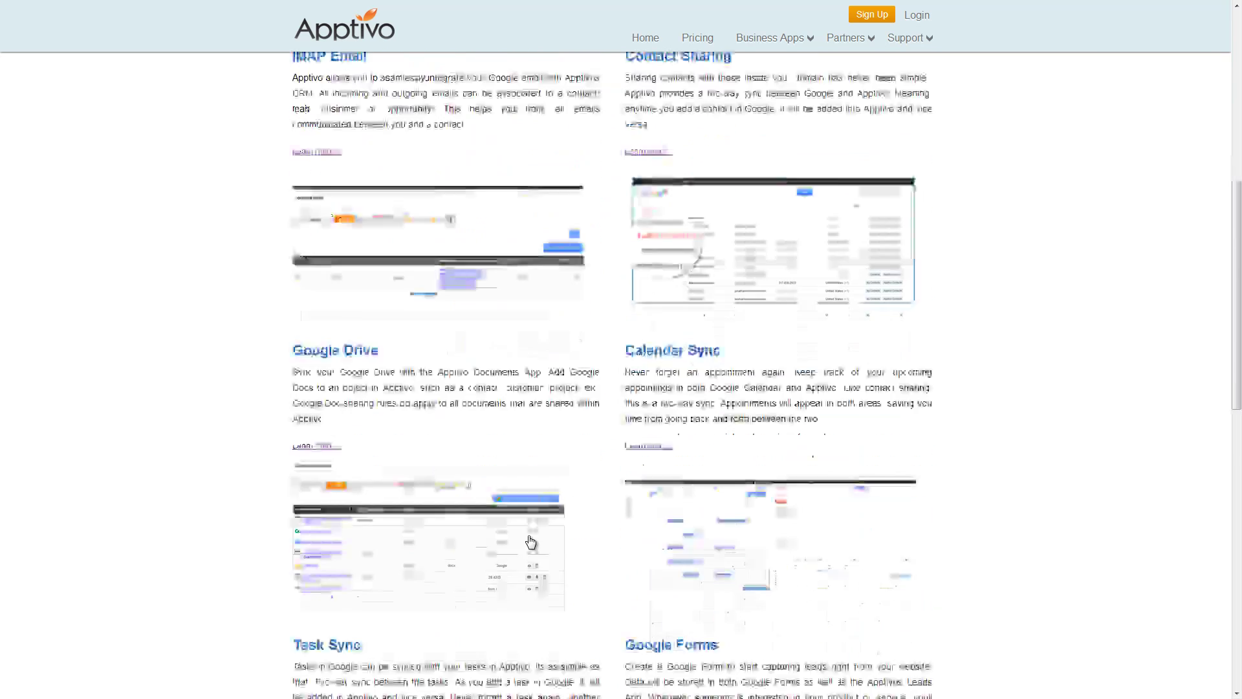
scroll(529, 537, "down", 10)
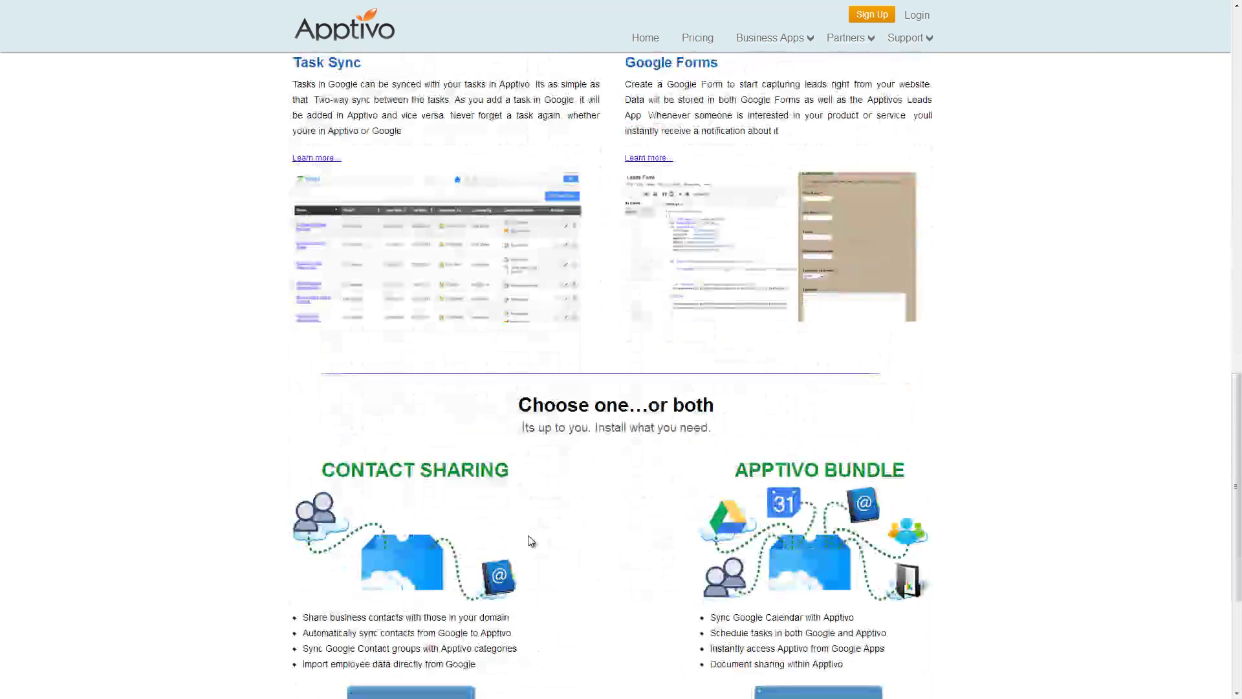
scroll(529, 541, "down", 1)
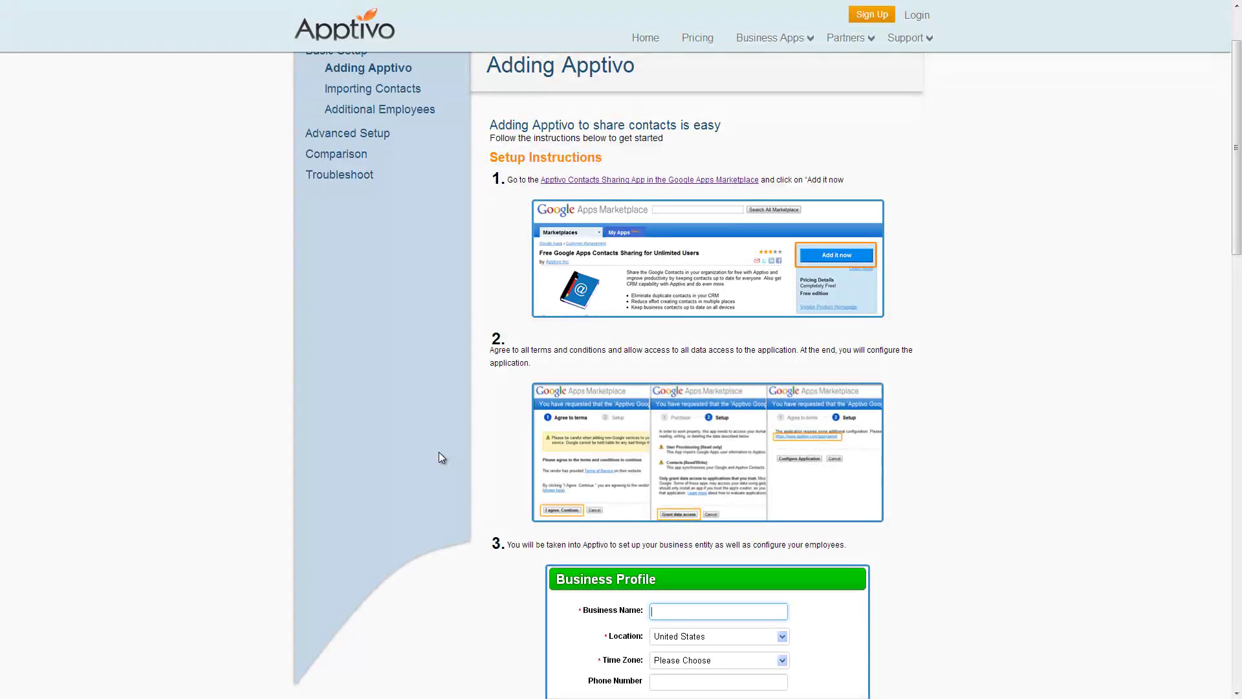
Review the Adding Apptivo setup steps to find the Contacts Sharing Marketplace link
scroll(439, 452, "up", 2)
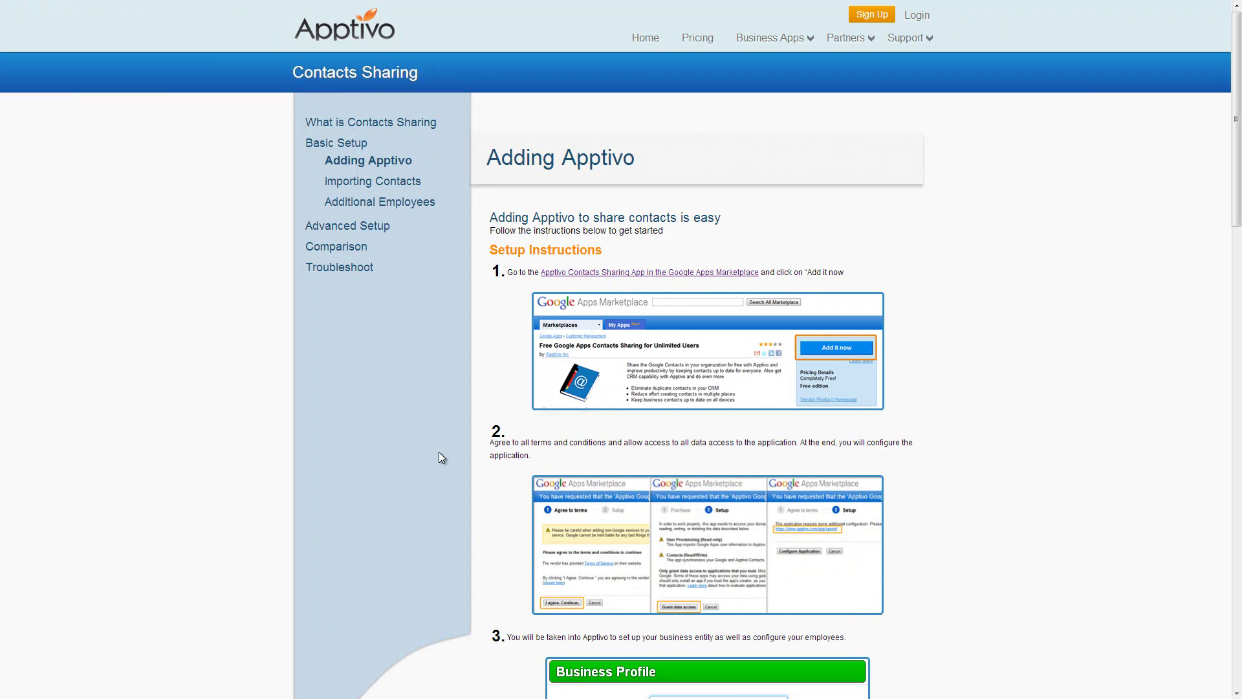
scroll(439, 453, "down", 5)
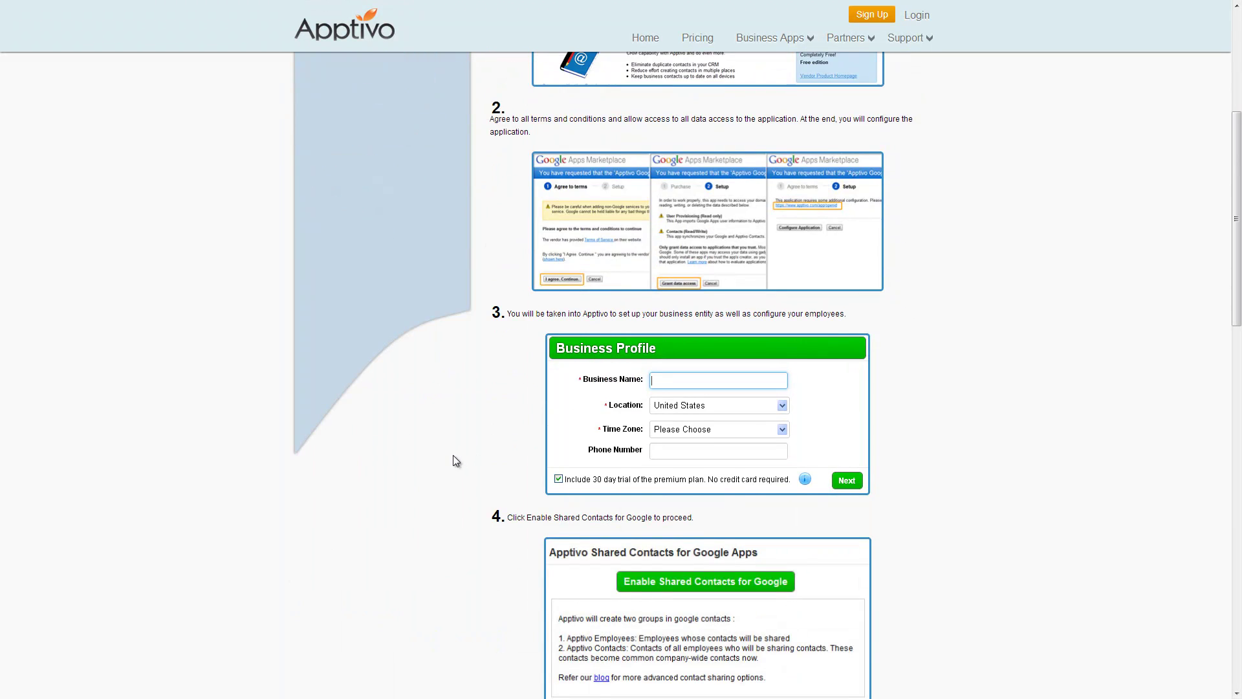
scroll(453, 455, "down", 2)
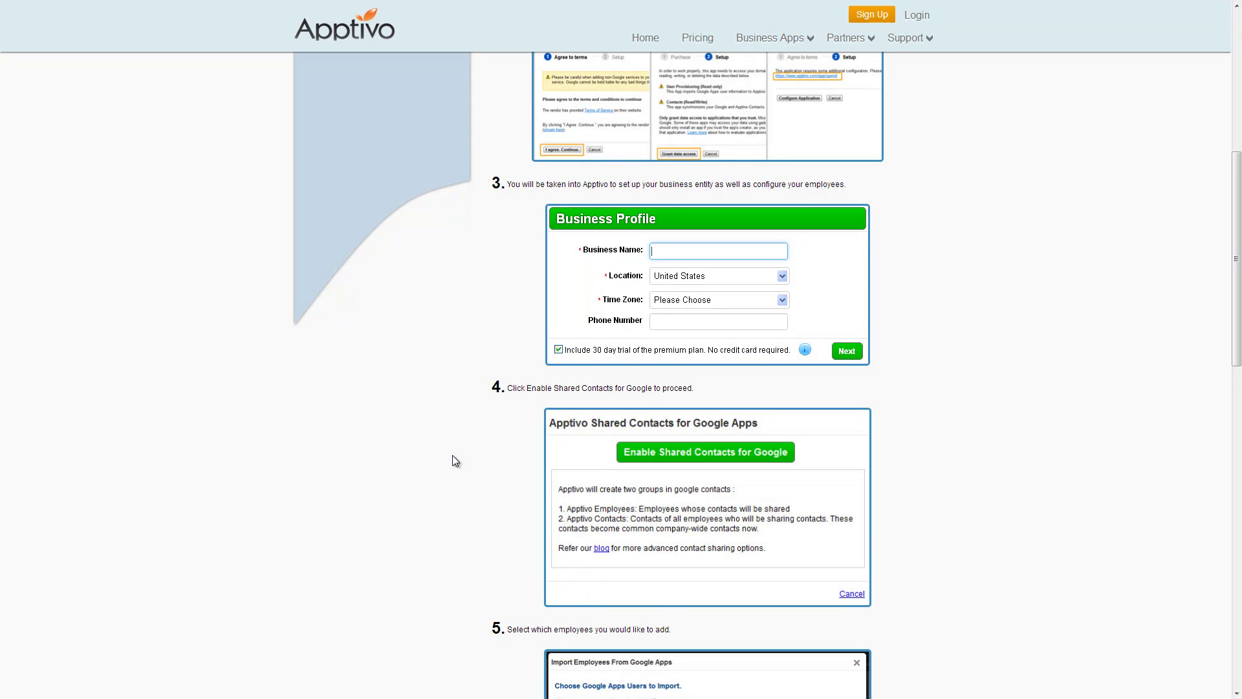
scroll(452, 455, "up", 6)
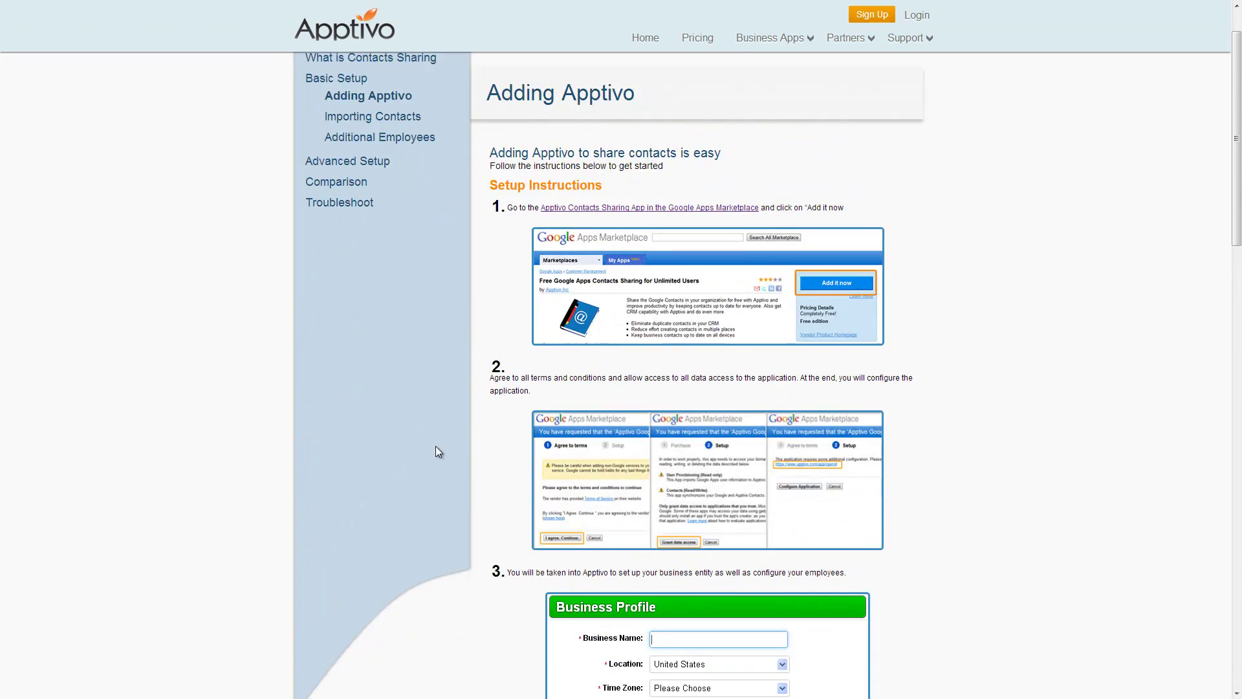
scroll(437, 451, "up", 1)
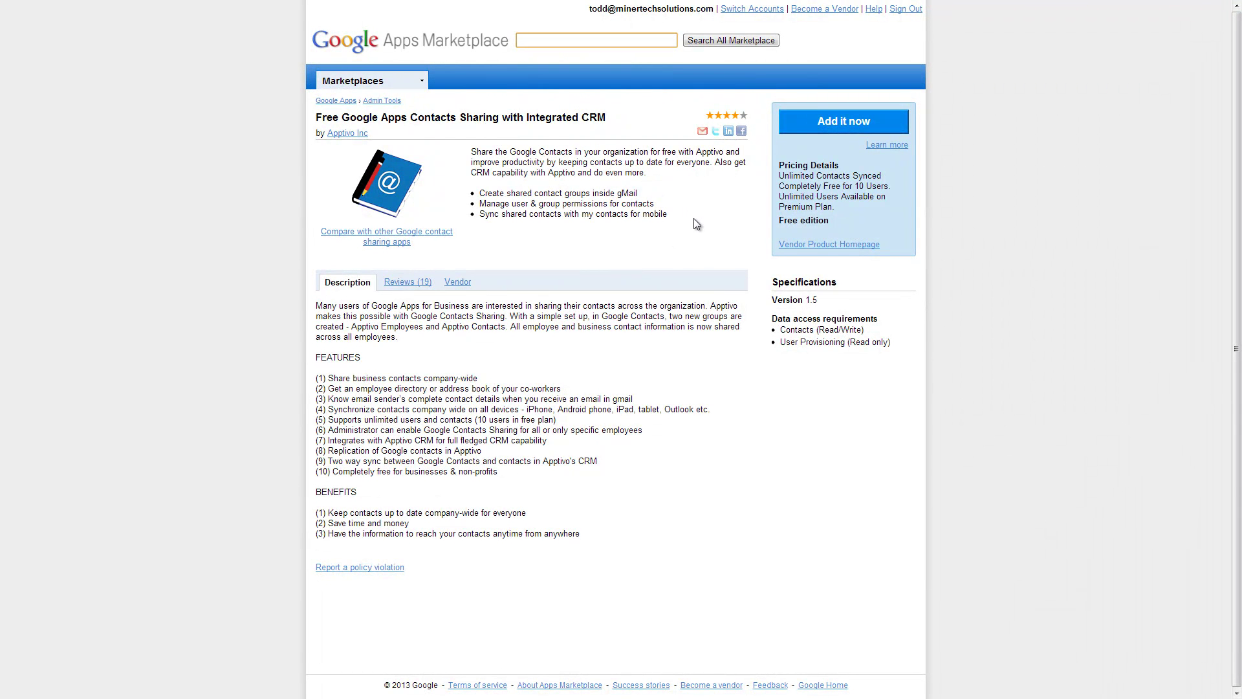
Add the Apptivo Contacts Sharing app to the domain from its Marketplace listing
left_click(839, 129)
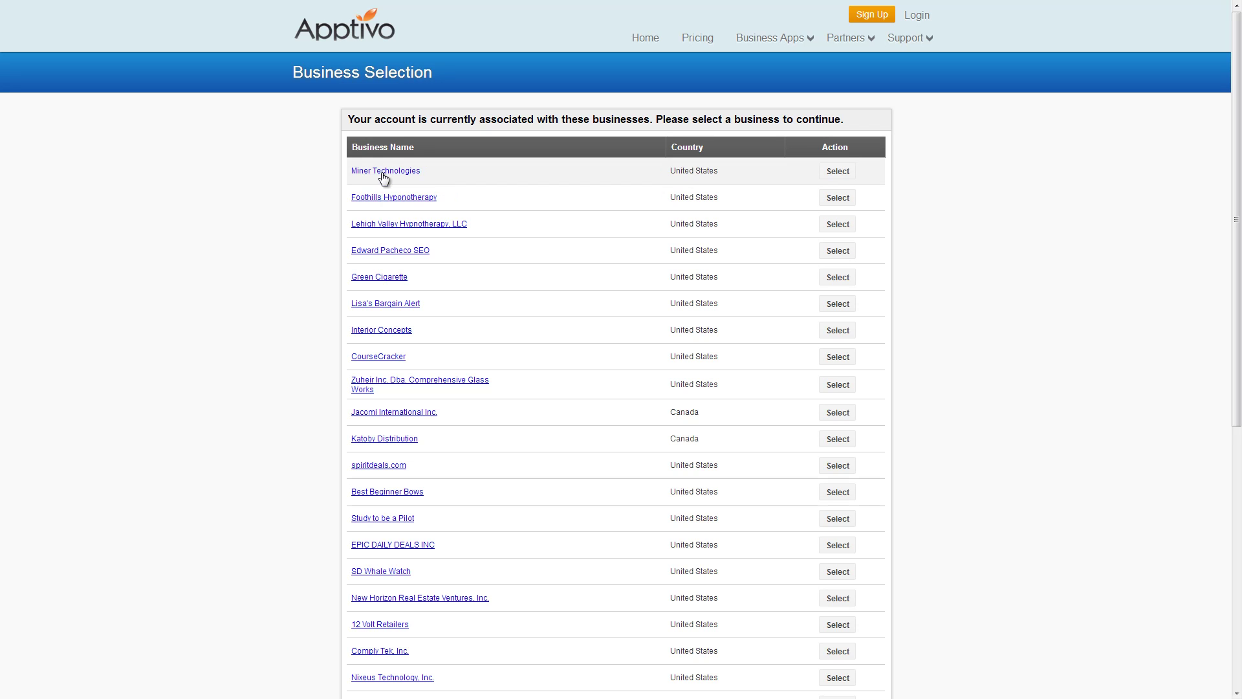
Choose Miner Technologies as the business to configure
left_click(382, 172)
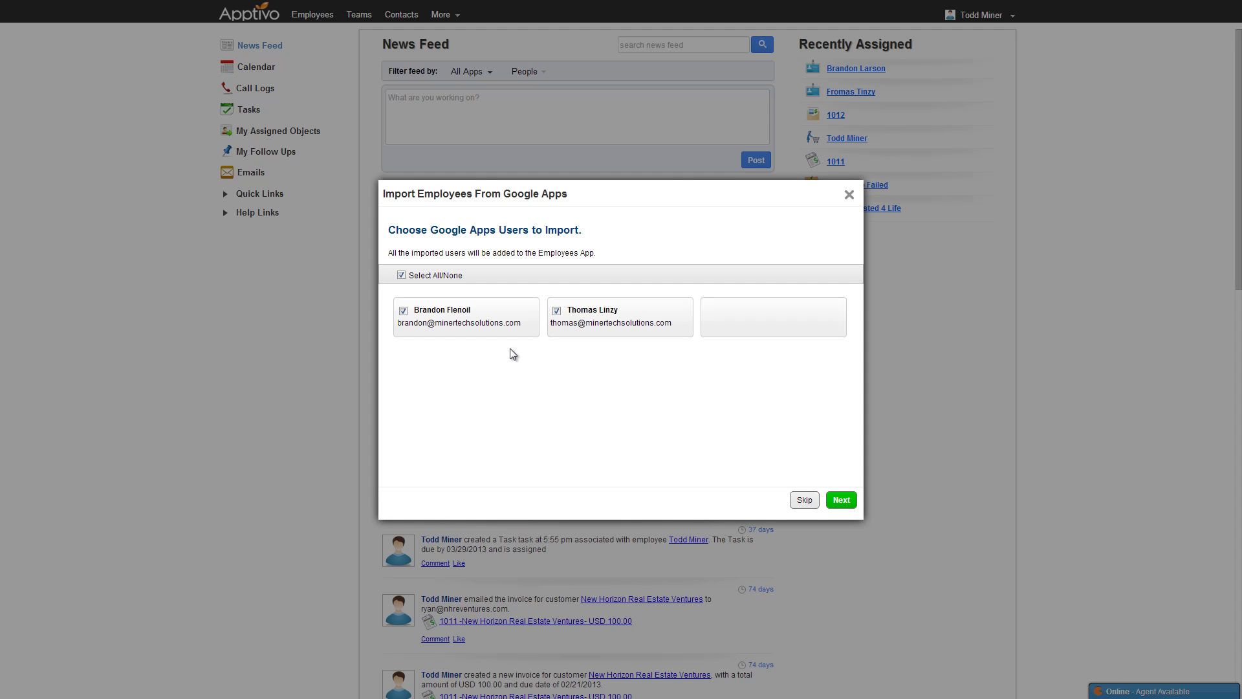
Import both checked Google Apps users as Apptivo employees
left_click(841, 501)
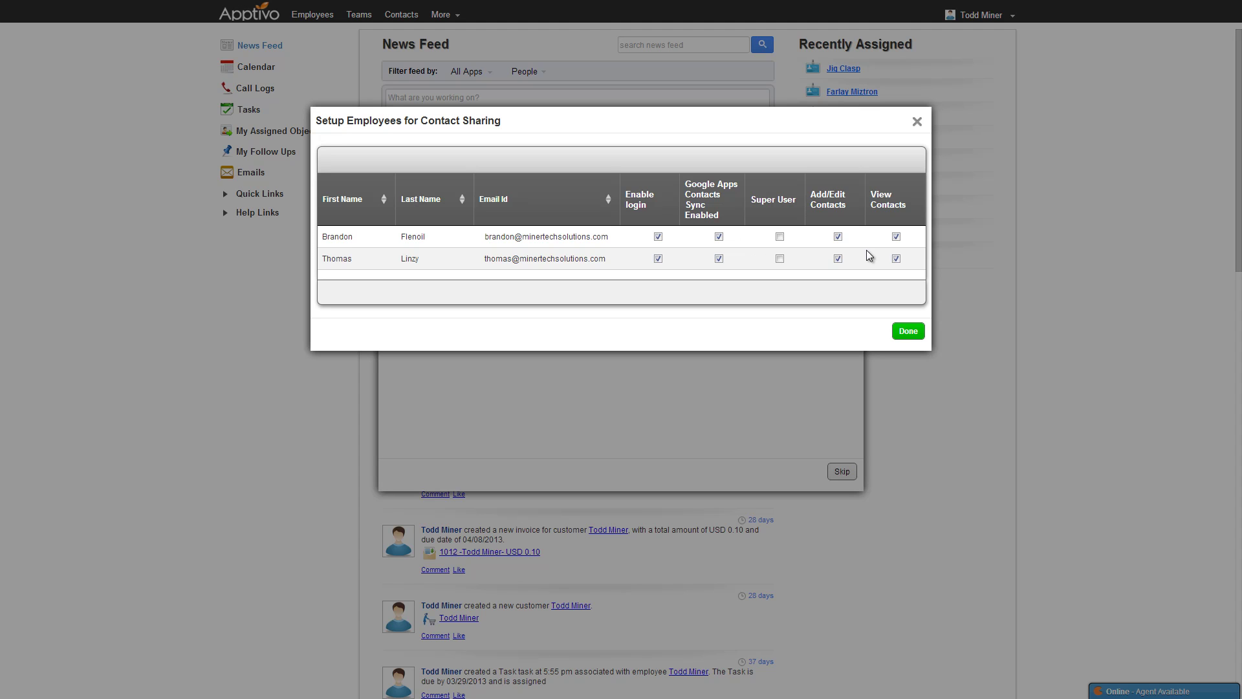
Save the employees' sharing settings, then save contact sharing with My Contacts sync enabled
left_click(908, 331)
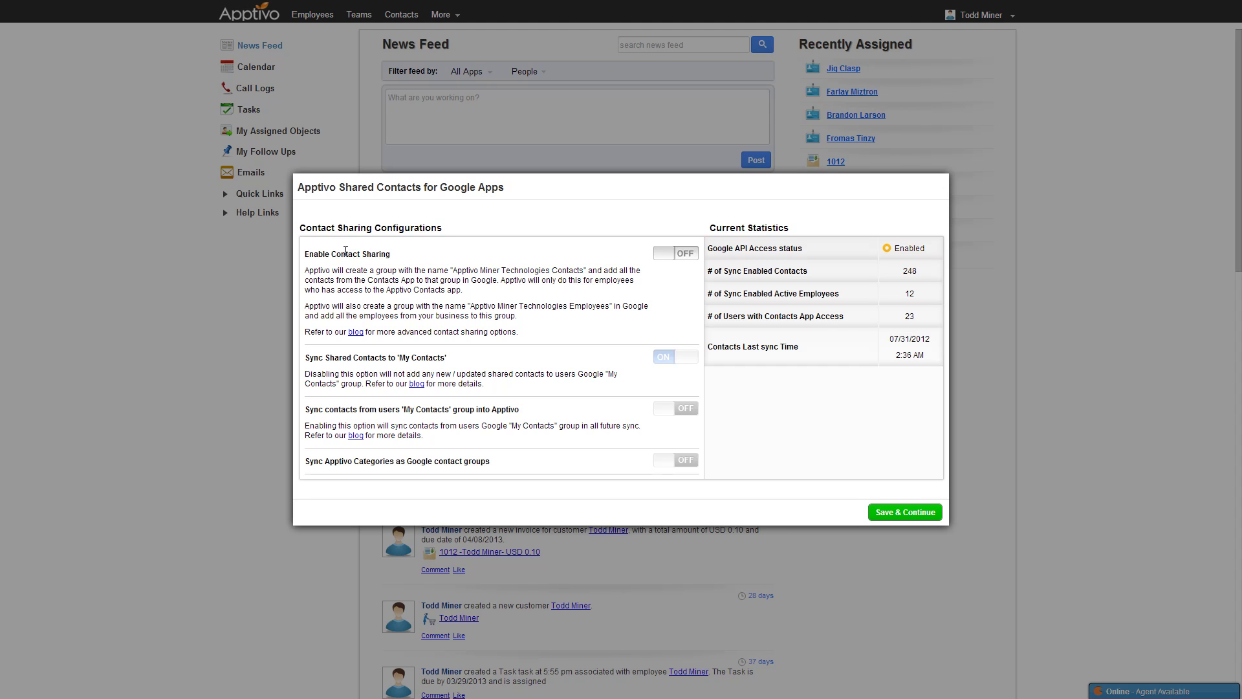
left_click(676, 255)
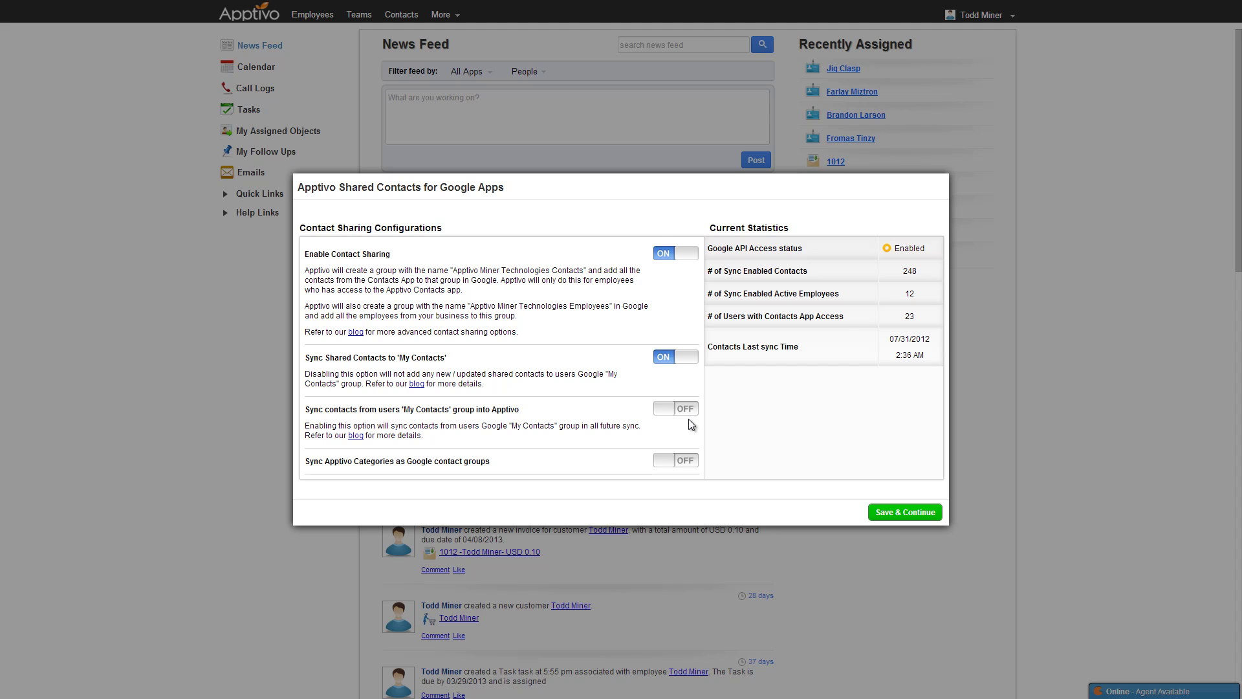
left_click(906, 511)
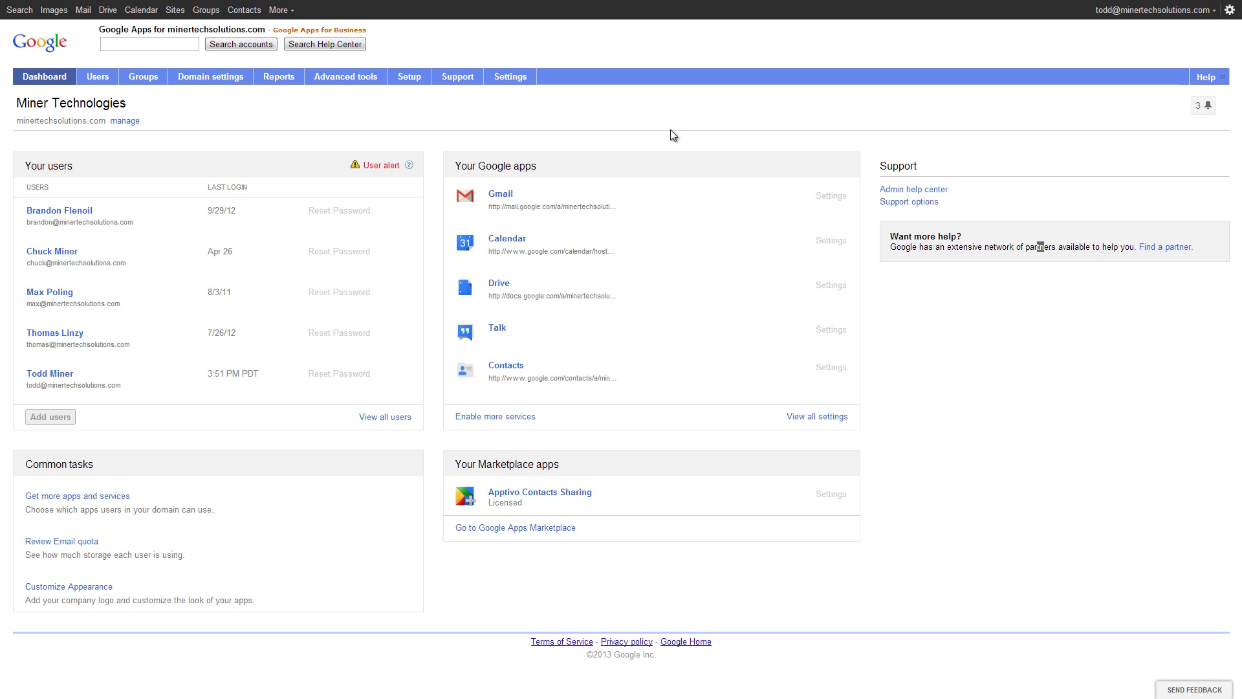
Open and dismiss the More Google apps menu on the Admin Console dashboard
left_click(284, 10)
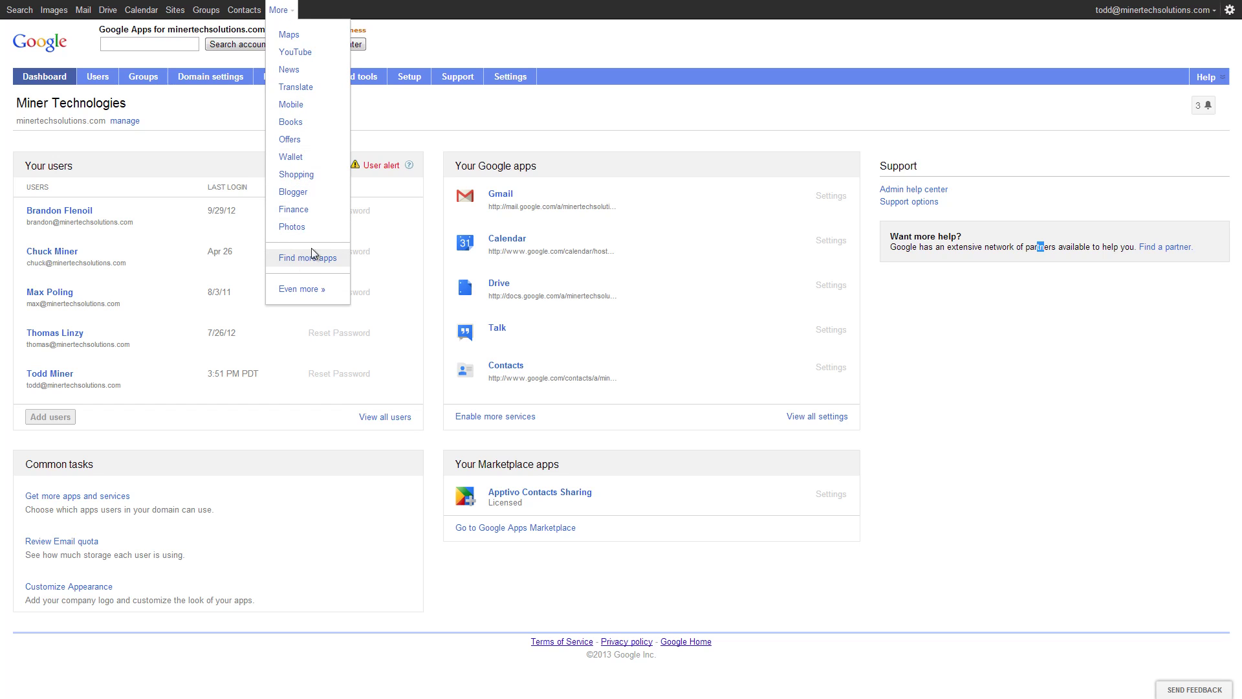
left_click(1136, 468)
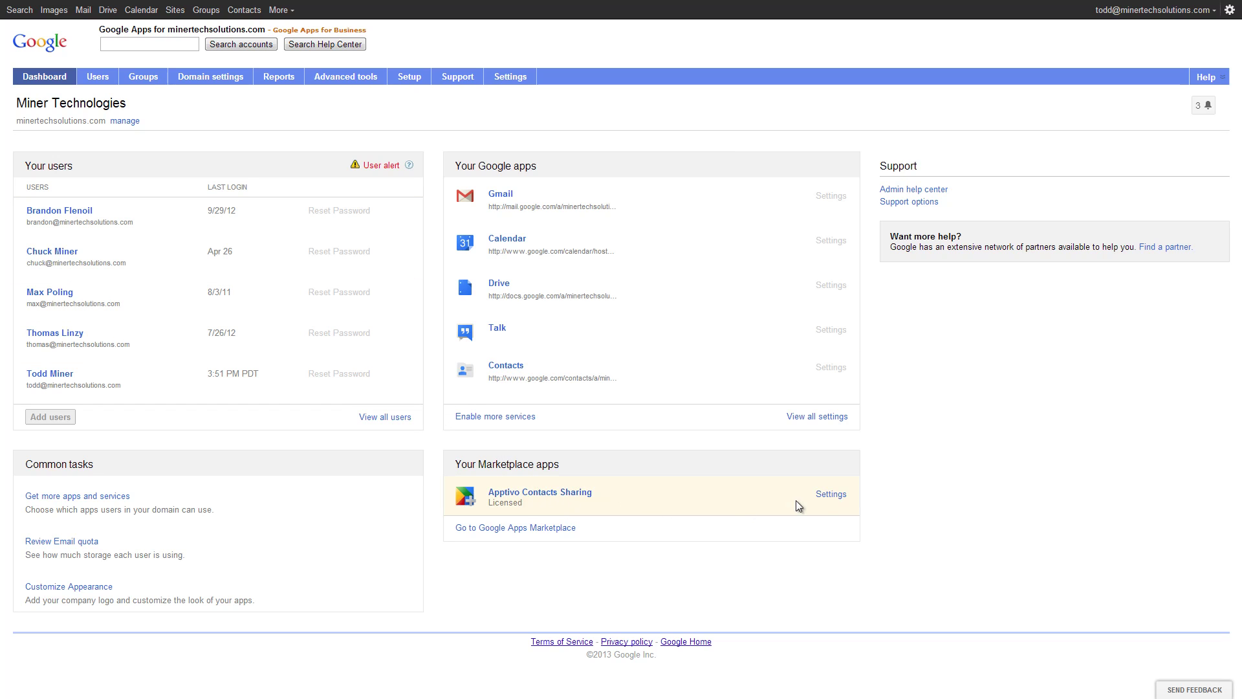
License Apptivo Contacts Sharing for the domain users, save access settings, and switch to Google Contacts
left_click(824, 495)
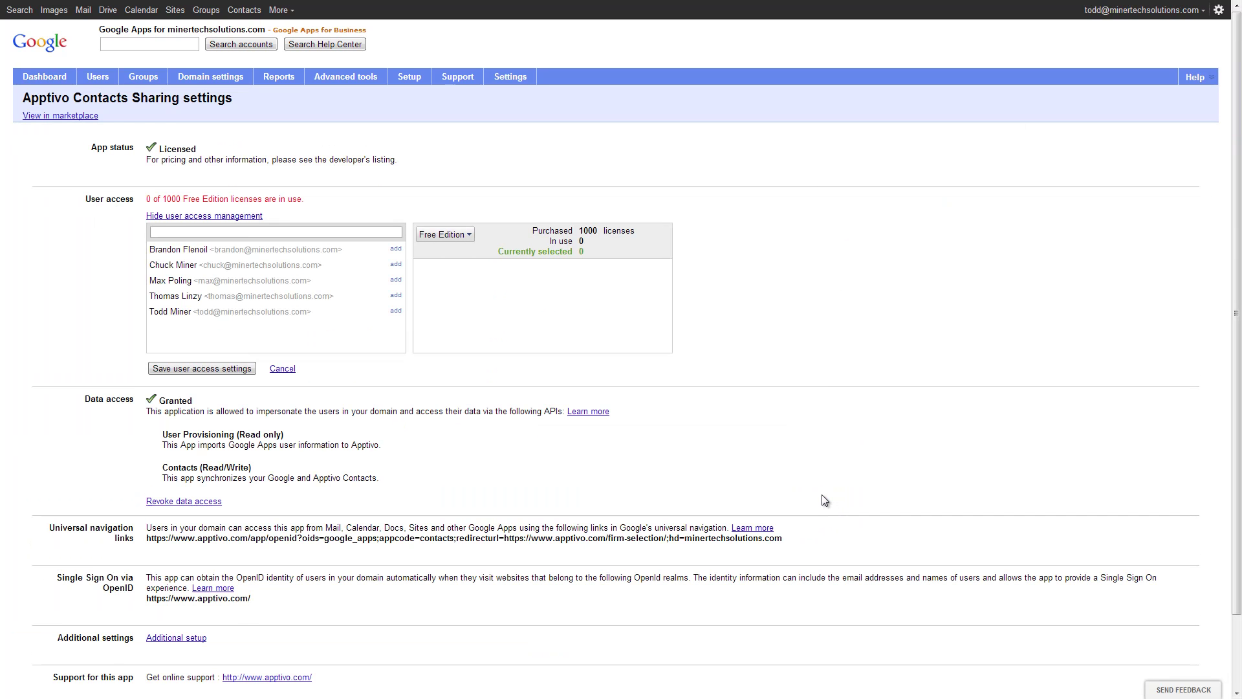
left_click(301, 258)
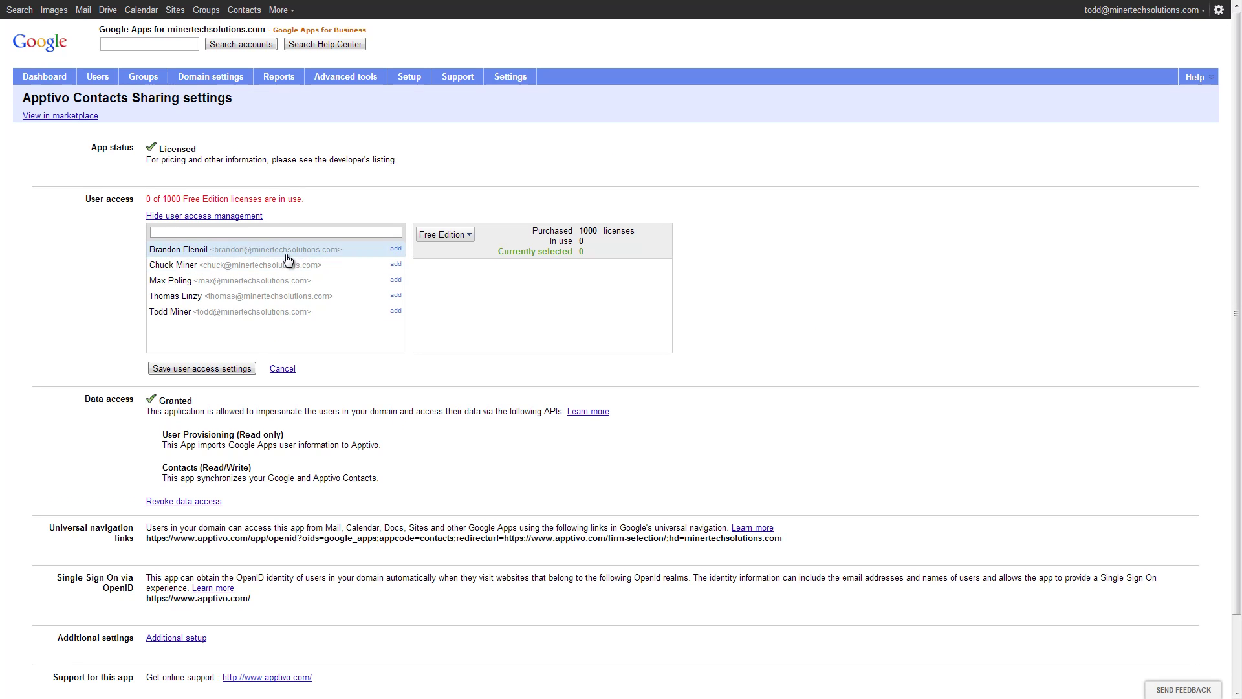
left_click(258, 298)
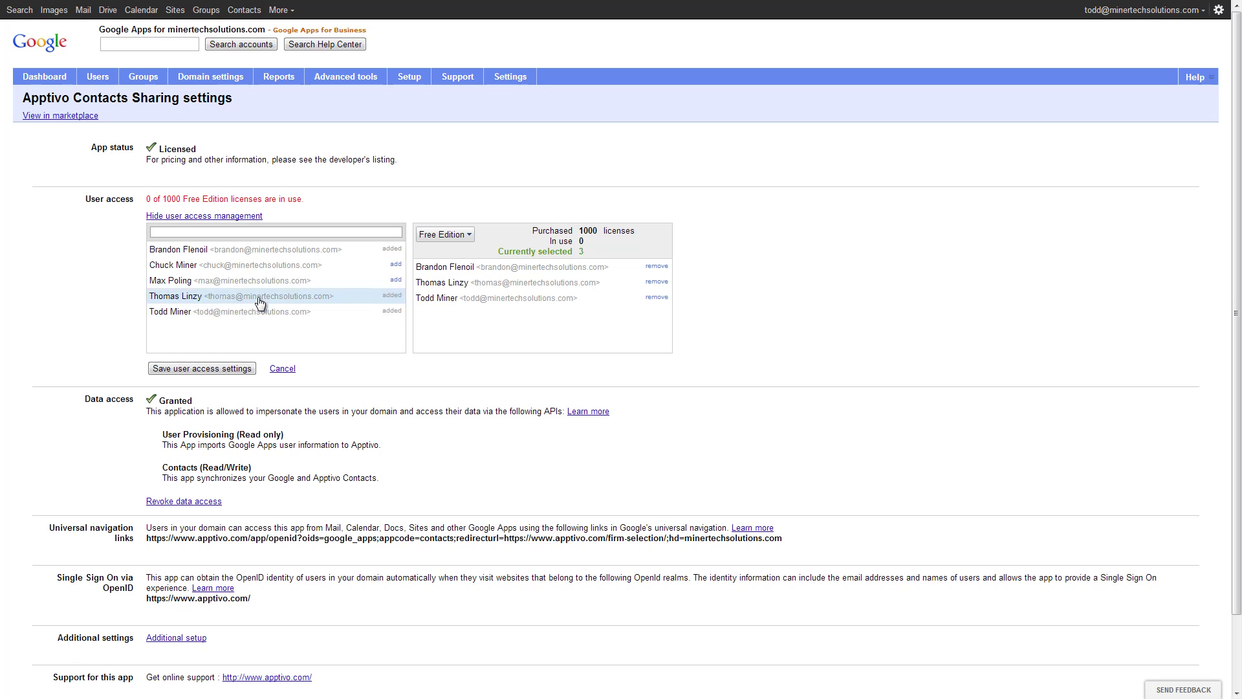
left_click(237, 369)
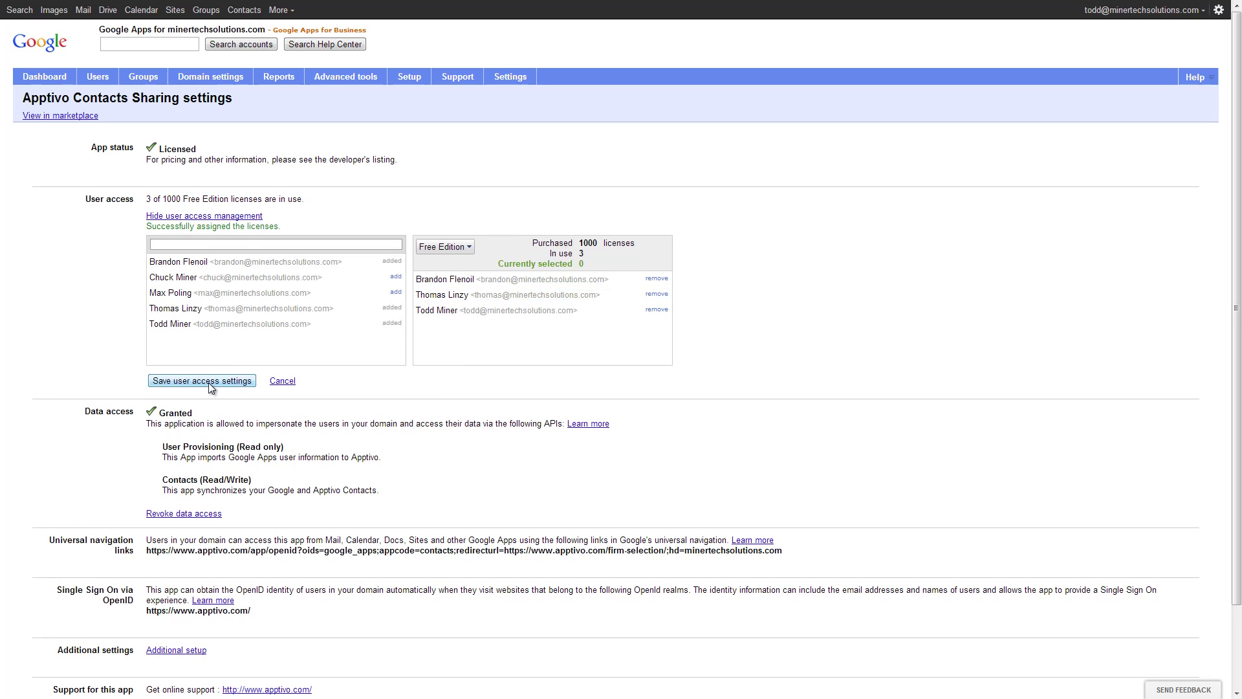
left_click(273, 11)
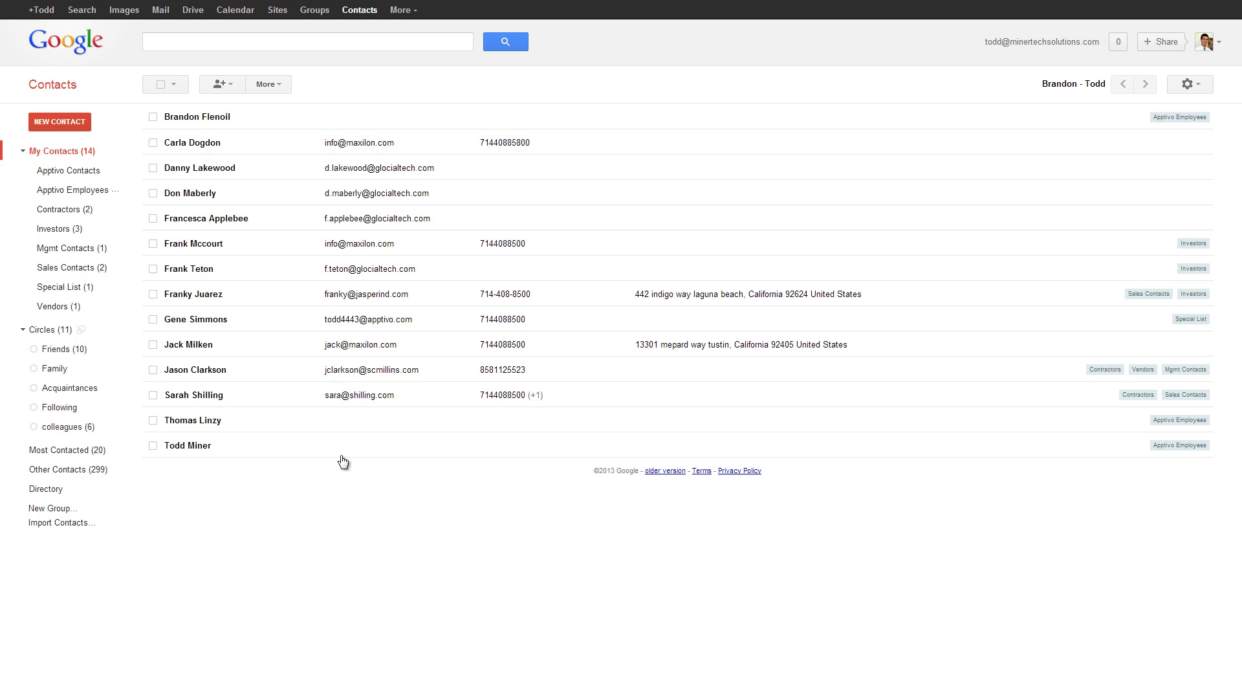
View the Apptivo Employees group members, then the still-empty Apptivo Contacts group
left_click(76, 191)
left_click(79, 173)
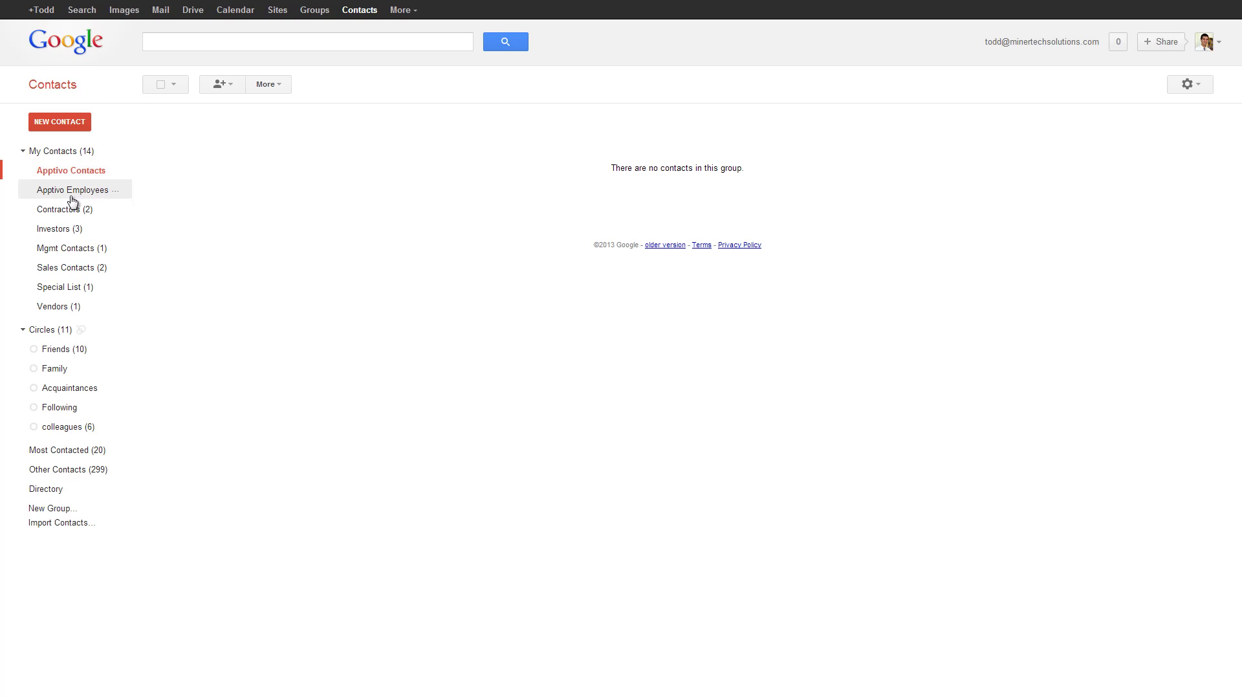
Select both contacts in the Contractors group and assign them the Apptivo Contacts group
left_click(72, 209)
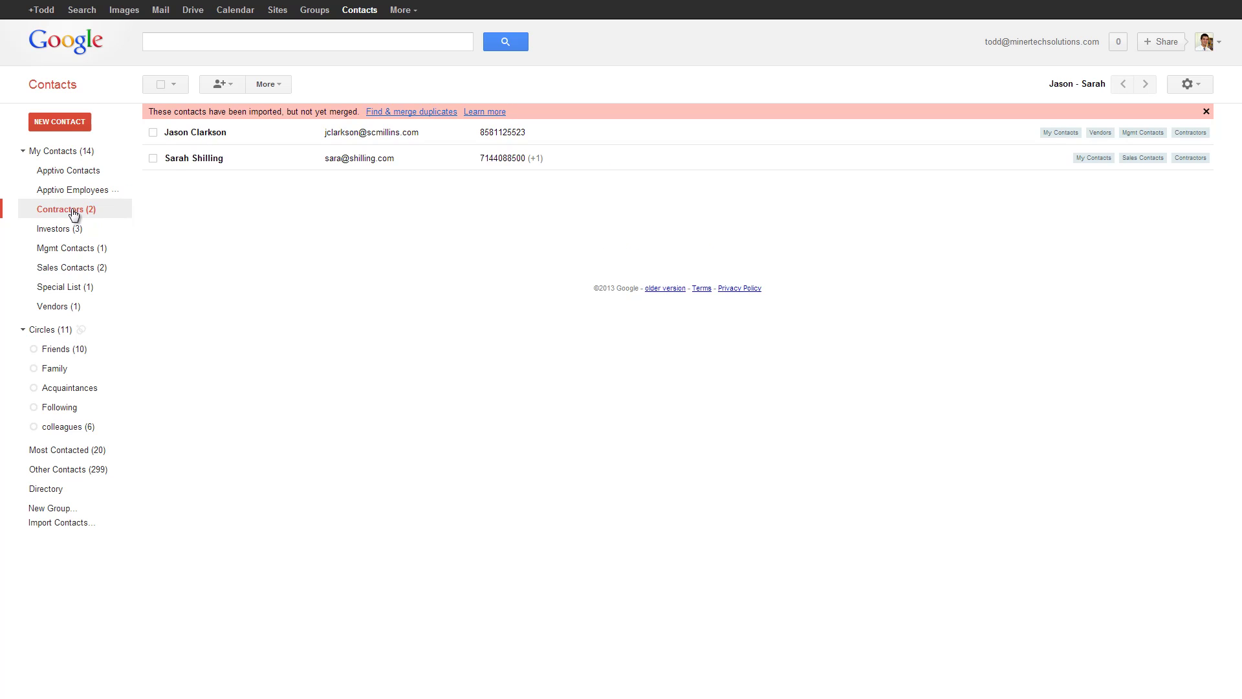
left_click(153, 132)
left_click(153, 158)
left_click(269, 84)
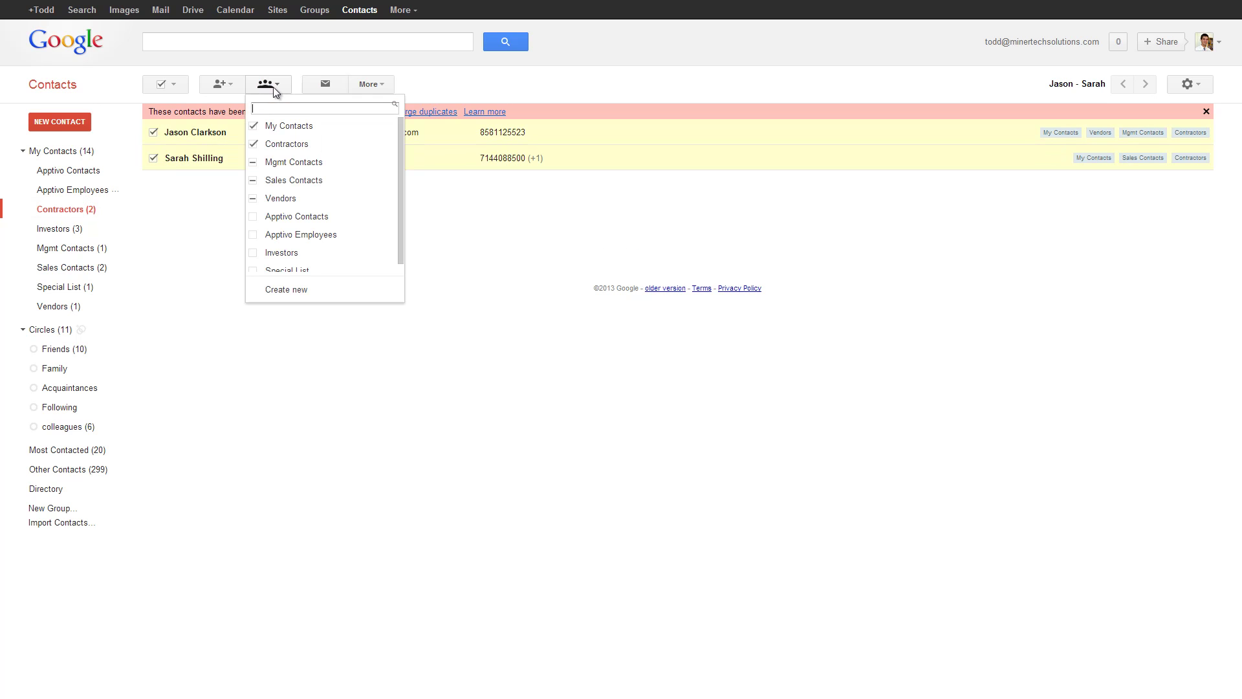
left_click(255, 217)
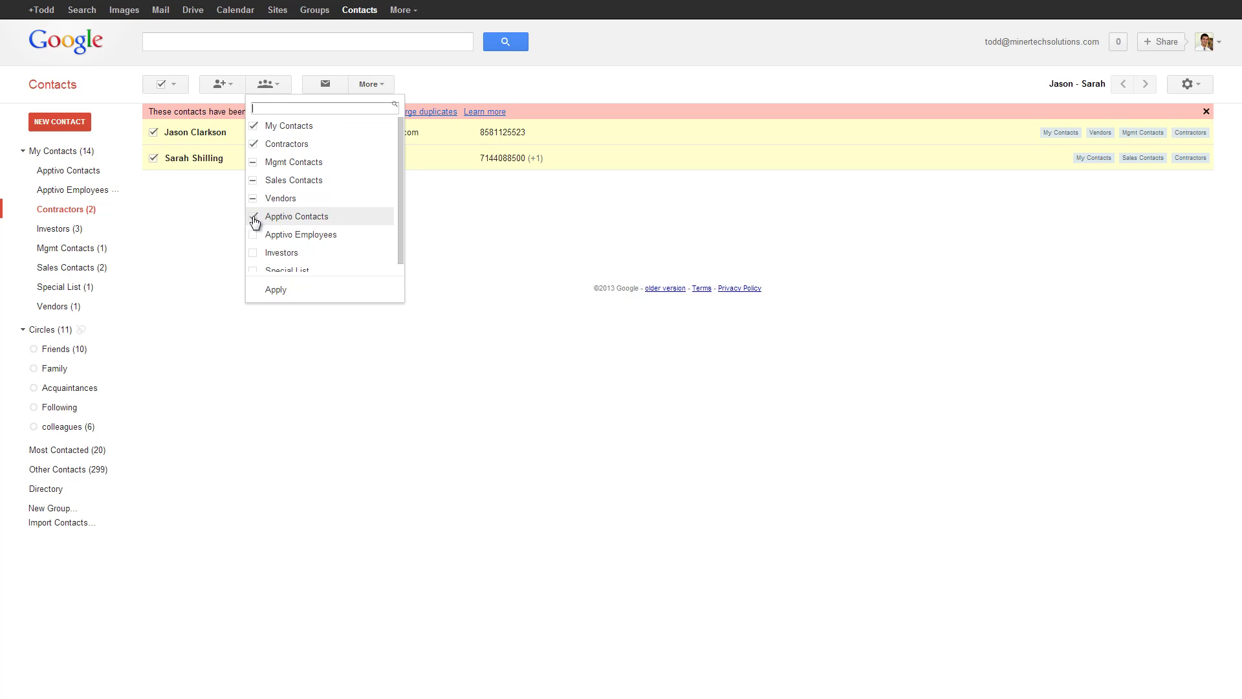
left_click(277, 290)
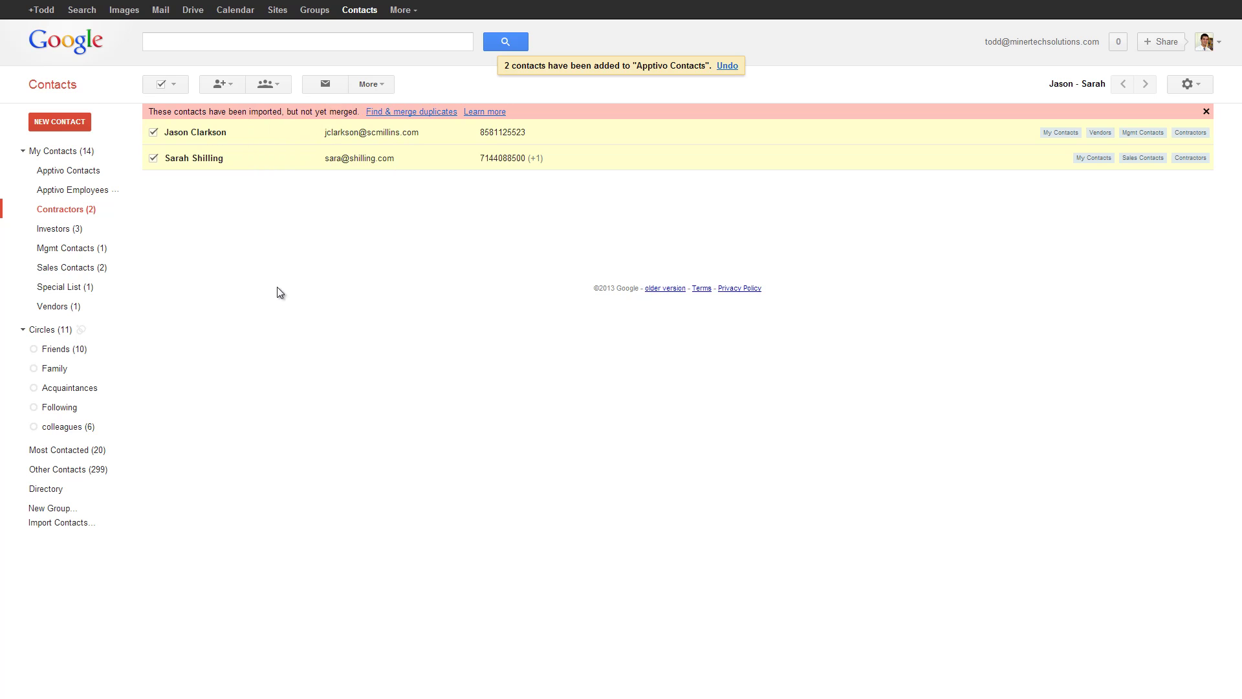